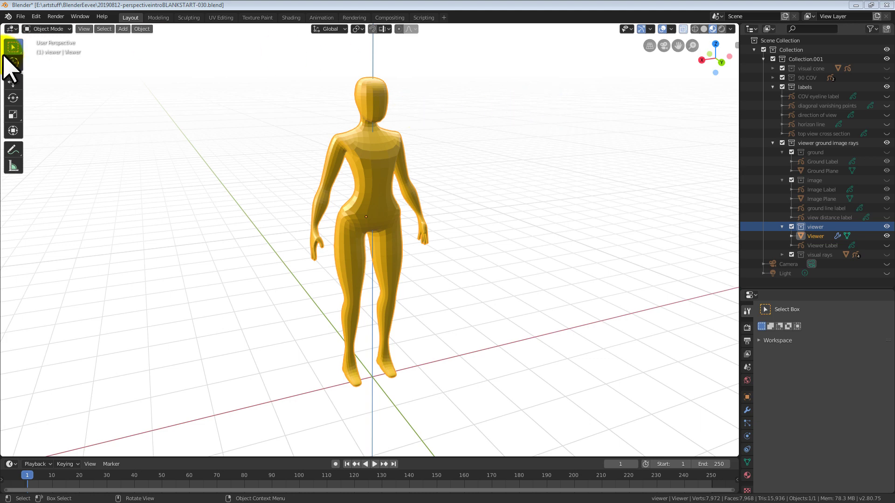
# - Make the ground collection and the Viewer Label visible and view the figure from the side
pyautogui.click(886, 152)
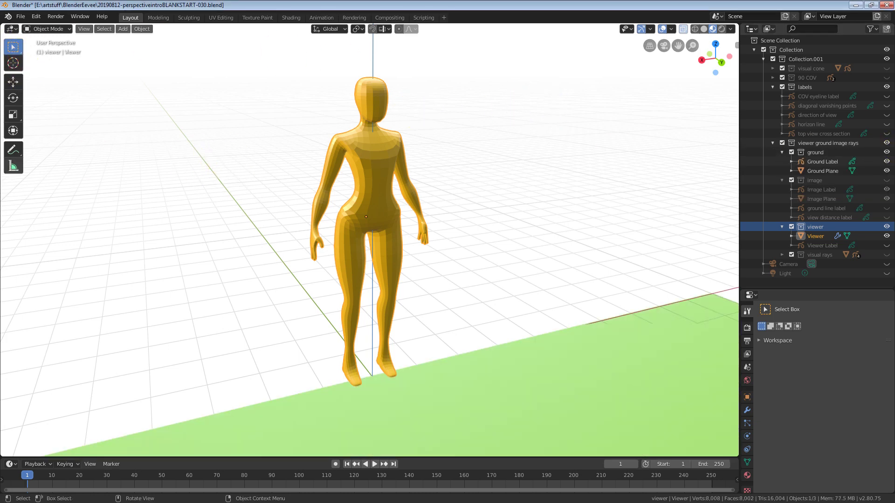
pyautogui.scroll(-3, 516, 261)
pyautogui.moveTo(529, 300)
pyautogui.mouseDown()
pyautogui.moveTo(578, 335)
pyautogui.moveTo(499, 289)
pyautogui.moveTo(593, 214)
pyautogui.mouseUp()
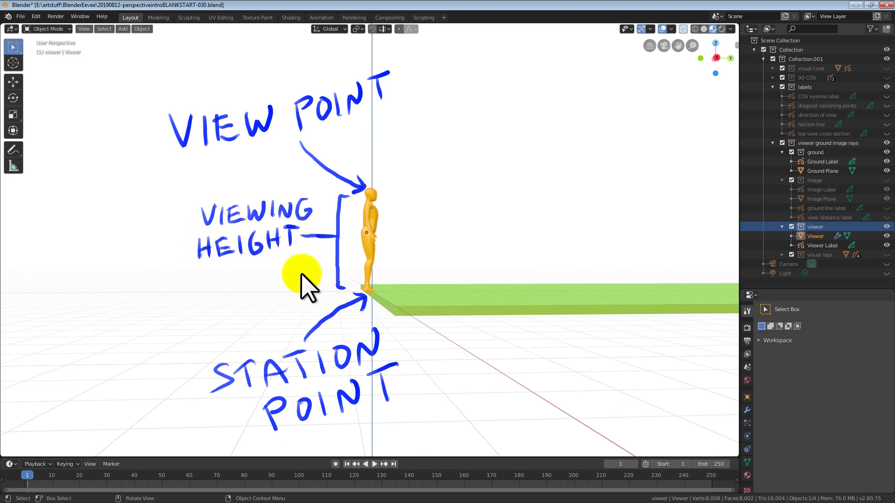
# - Show the image collection and select the Image Plane standing in front of the viewer
pyautogui.moveTo(435, 330); pyautogui.dragTo(499, 351)
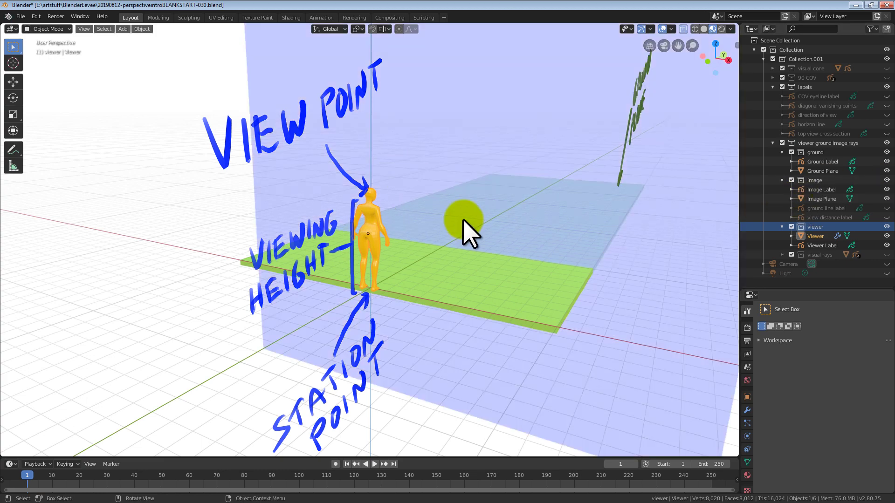
pyautogui.scroll(-3, 575, 259)
pyautogui.scroll(2, 420, 316)
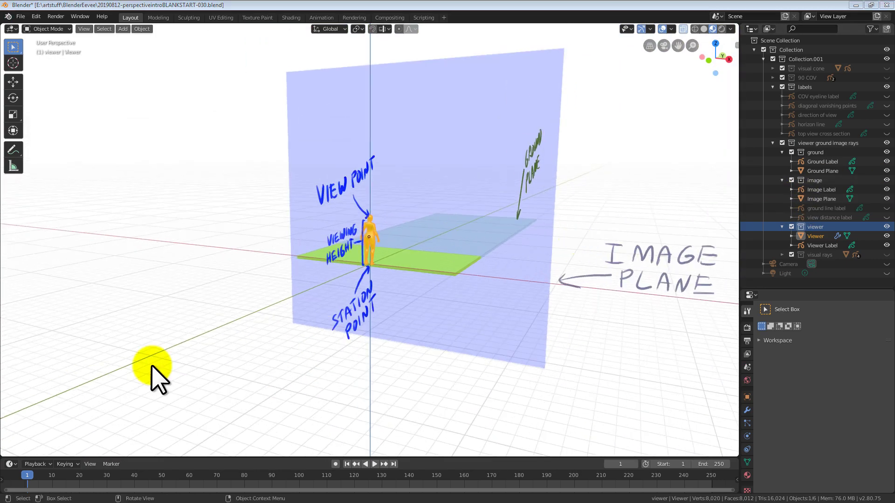
pyautogui.click(495, 108)
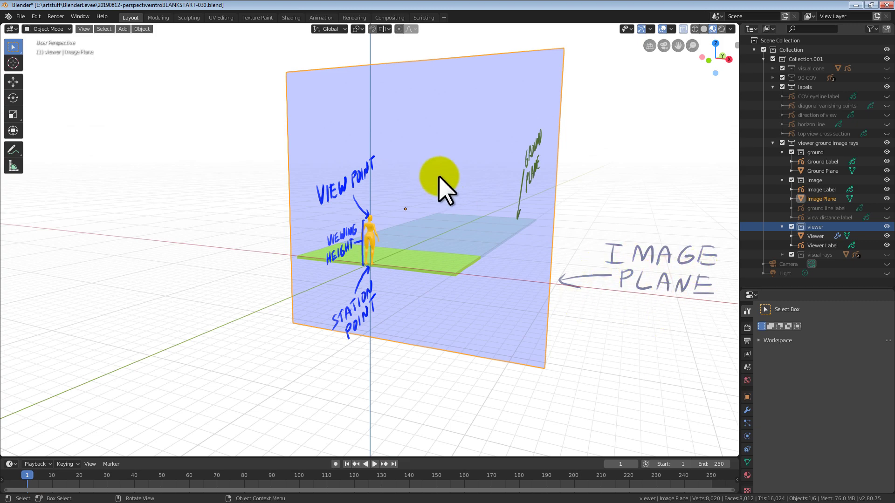
# - Make the ground line label and the view distance label visible, and view the viewing distance from the side
pyautogui.moveTo(469, 240)
pyautogui.mouseDown()
pyautogui.moveTo(409, 260)
pyautogui.moveTo(330, 256)
pyautogui.moveTo(396, 278)
pyautogui.moveTo(381, 192)
pyautogui.mouseUp()
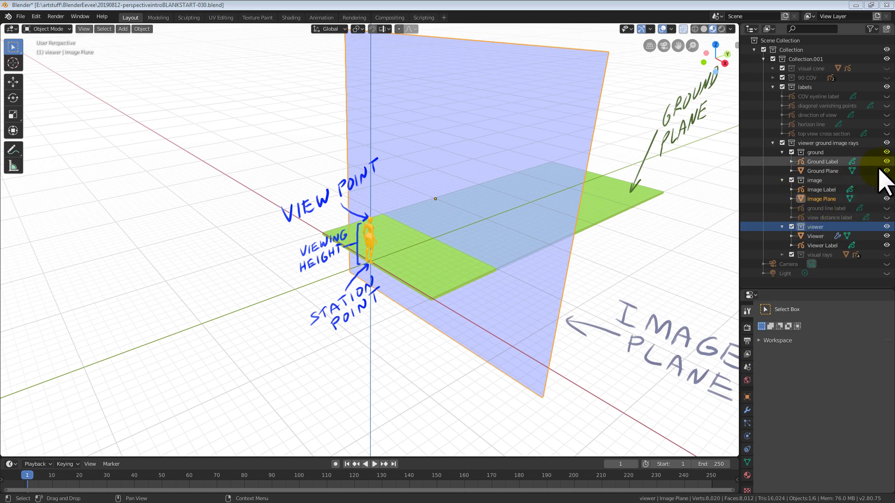
pyautogui.click(887, 208)
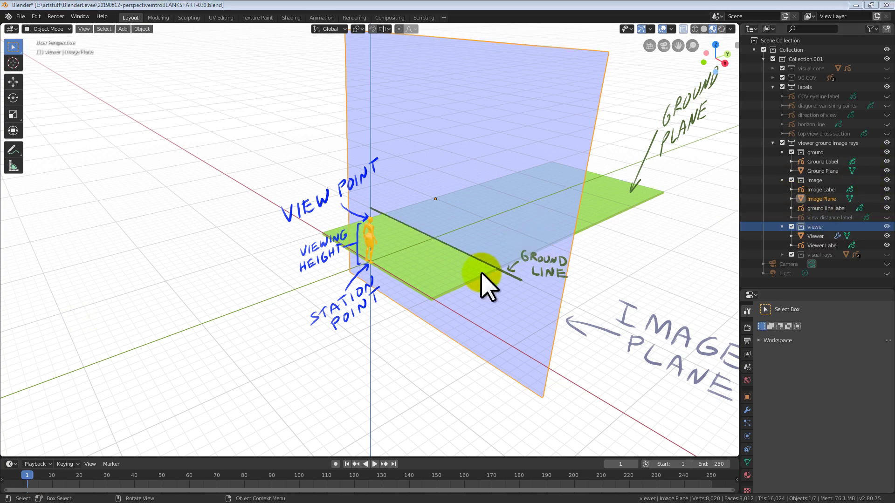
pyautogui.click(544, 268)
pyautogui.moveTo(479, 312)
pyautogui.mouseDown()
pyautogui.moveTo(499, 297)
pyautogui.moveTo(426, 260)
pyautogui.moveTo(476, 316)
pyautogui.moveTo(489, 303)
pyautogui.mouseUp()
pyautogui.click(886, 218)
pyautogui.moveTo(359, 254); pyautogui.dragTo(494, 190)
pyautogui.scroll(4, 494, 189)
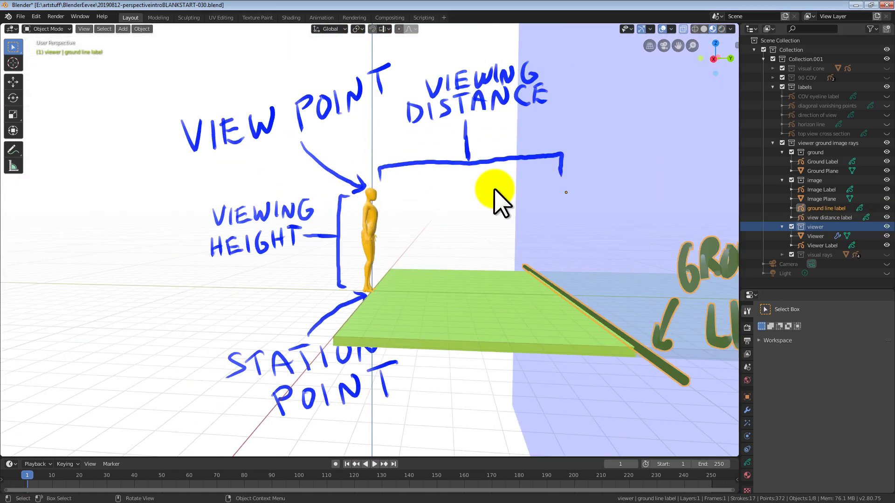
# - Show the visual cone collection and the direction of view label between the viewer and the image plane
pyautogui.click(887, 68)
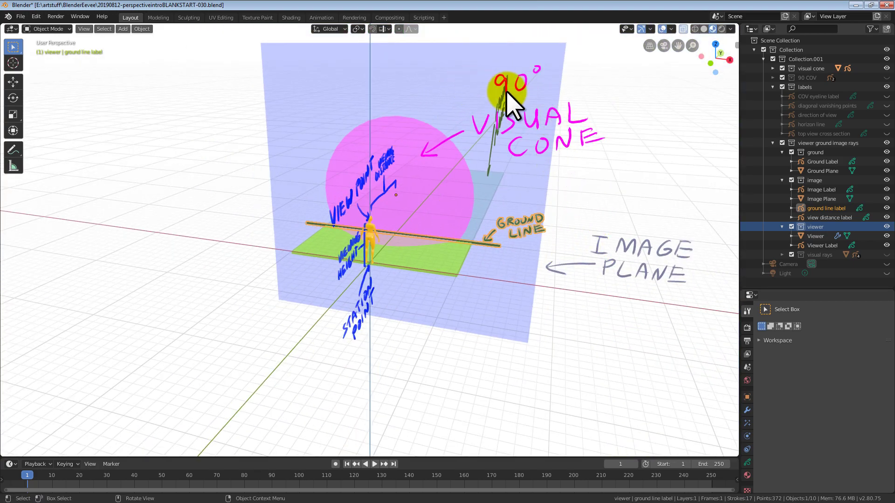
pyautogui.moveTo(509, 100)
pyautogui.mouseDown()
pyautogui.moveTo(555, 189)
pyautogui.moveTo(511, 184)
pyautogui.mouseUp()
pyautogui.moveTo(355, 189)
pyautogui.mouseDown()
pyautogui.moveTo(441, 256)
pyautogui.moveTo(443, 310)
pyautogui.moveTo(412, 320)
pyautogui.moveTo(303, 216)
pyautogui.moveTo(303, 296)
pyautogui.moveTo(380, 289)
pyautogui.moveTo(393, 220)
pyautogui.moveTo(378, 234)
pyautogui.mouseUp()
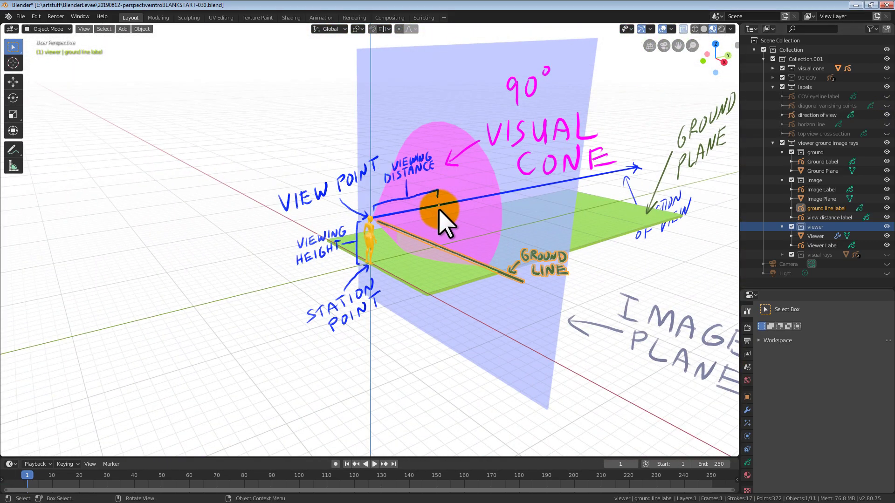
pyautogui.moveTo(438, 210); pyautogui.dragTo(390, 194)
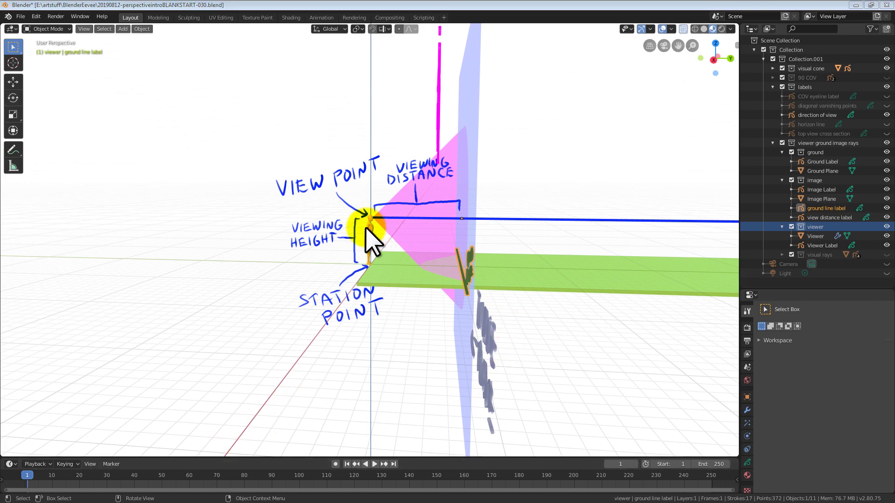
# - Deselect everything and examine the visual cone and direction of view in the right orthographic view
pyautogui.click(631, 248)
pyautogui.scroll(-5, 620, 262)
pyautogui.press('KP_3')
pyautogui.scroll(5, 548, 267)
pyautogui.moveTo(704, 240); pyautogui.dragTo(459, 215)
pyautogui.scroll(-1, 466, 228)
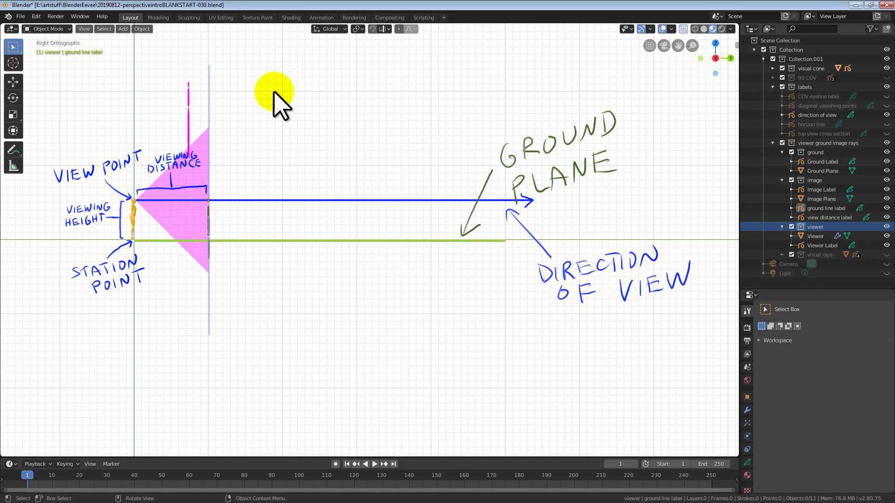
# - Show the visual rays collection, keeping only its ground plane grid and vr intersection points visible on the image plane
pyautogui.moveTo(368, 128); pyautogui.dragTo(401, 160)
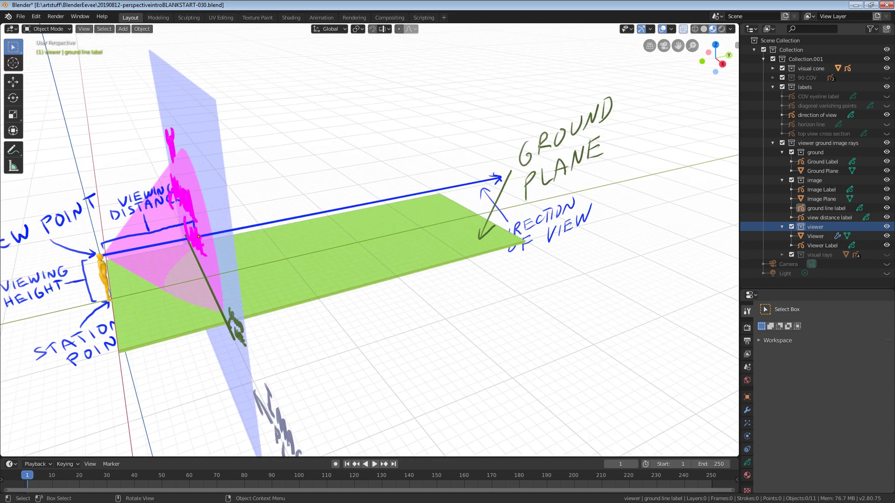
pyautogui.click(886, 255)
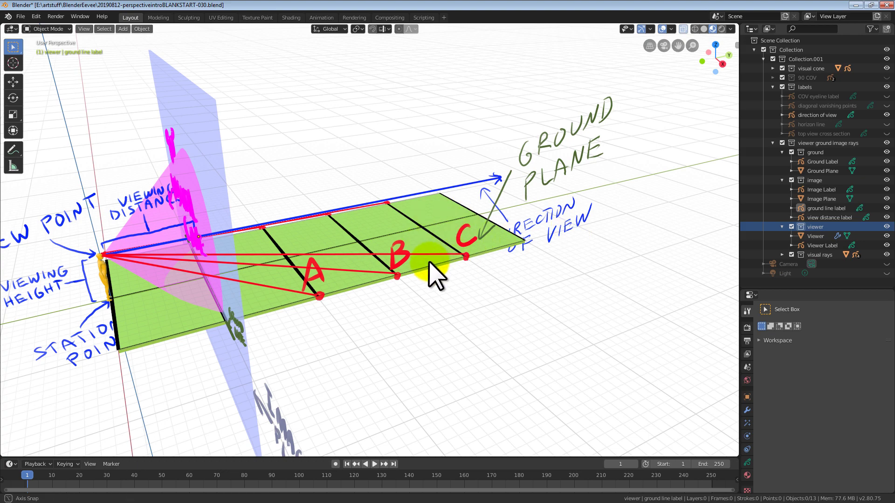
pyautogui.moveTo(436, 275); pyautogui.dragTo(369, 259)
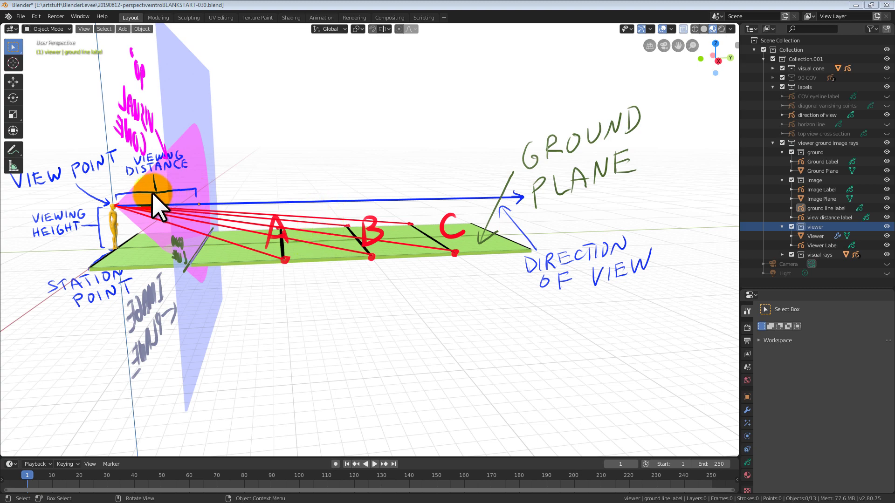
pyautogui.moveTo(275, 317)
pyautogui.mouseDown()
pyautogui.moveTo(300, 320)
pyautogui.moveTo(377, 235)
pyautogui.mouseUp()
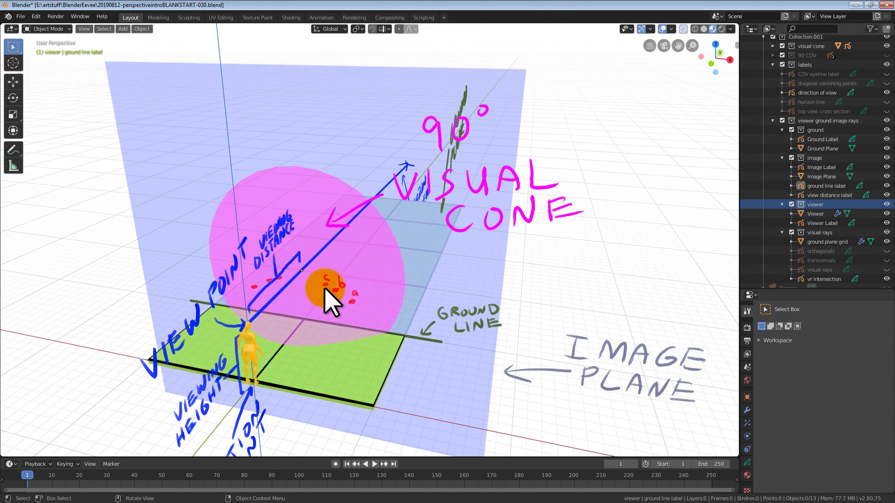
# - Hide the viewer and its labels, and show the orthogonals and transversals in the front orthographic view
pyautogui.moveTo(348, 329); pyautogui.dragTo(354, 298)
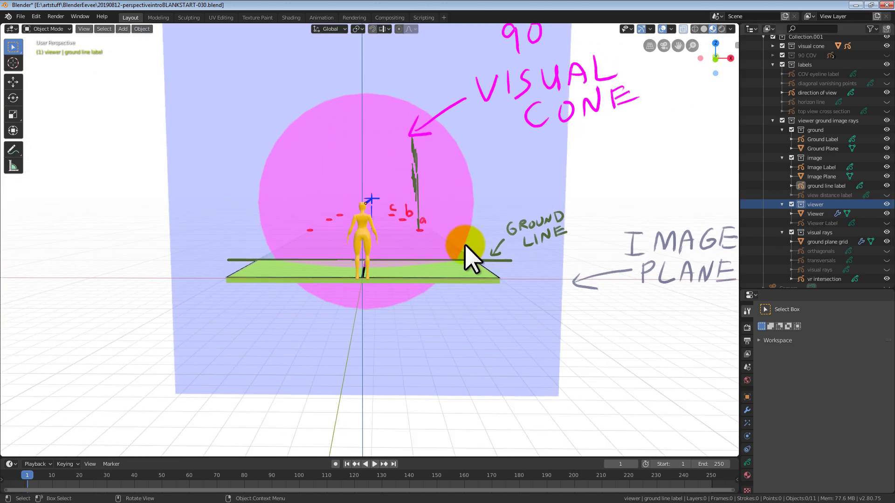
pyautogui.moveTo(466, 245); pyautogui.dragTo(408, 242)
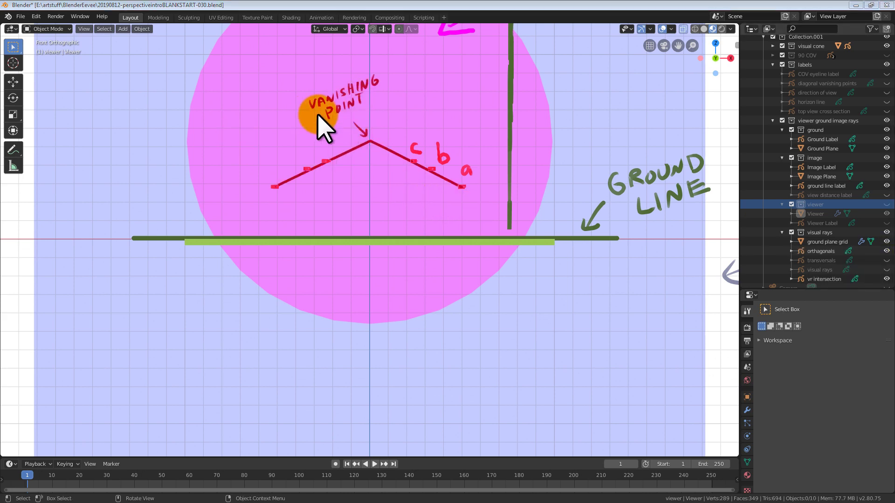
pyautogui.click(887, 261)
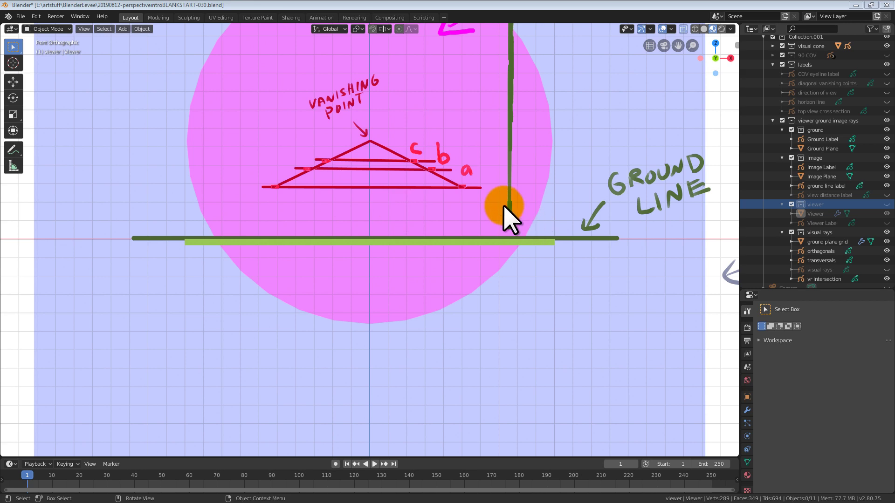
# - Show the horizon line label and compare it with the vanishing point and the transversals a, b and c
pyautogui.hotkey('alt', 'h')
pyautogui.scroll(-3, 459, 144)
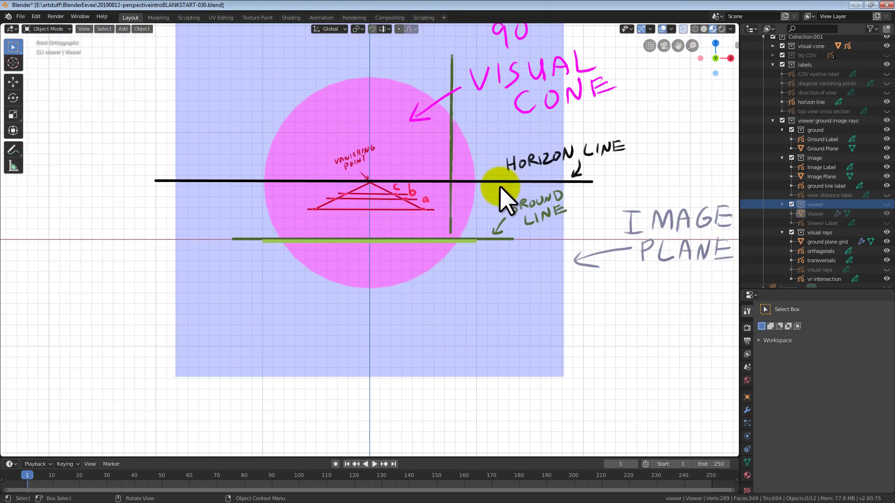
pyautogui.scroll(3, 406, 207)
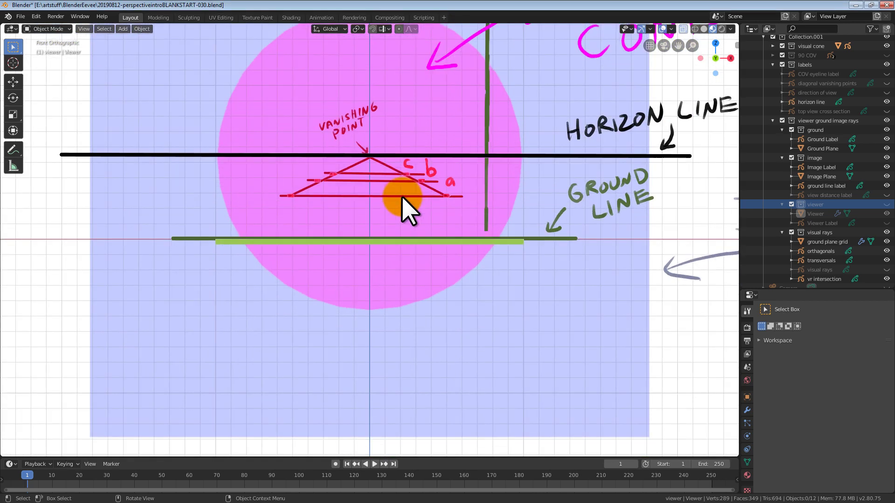
pyautogui.scroll(-2, 434, 165)
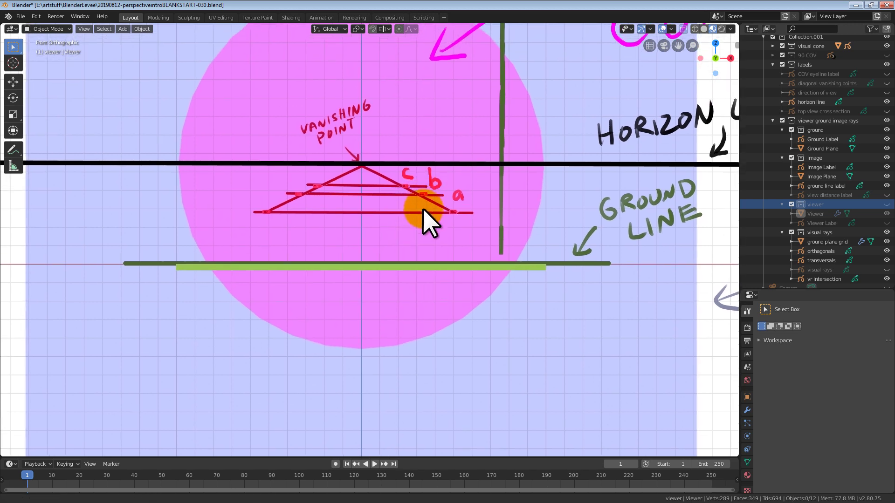
pyautogui.scroll(-2, 274, 152)
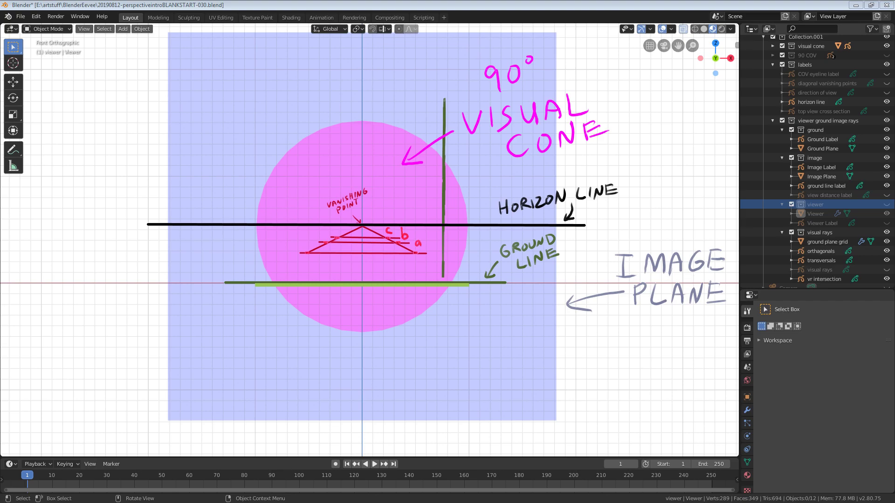
# - Bring back the viewer and direction of view, and show the COV eyeline label on the image plane
pyautogui.moveTo(510, 247); pyautogui.dragTo(559, 317)
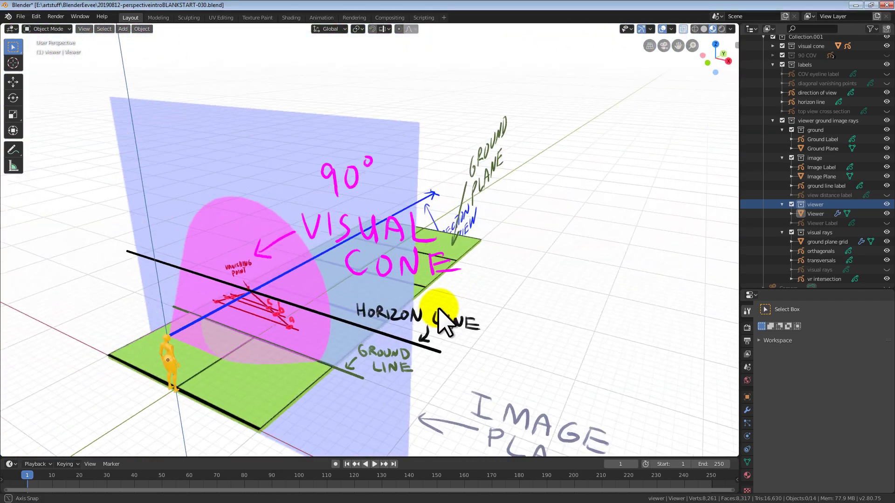
pyautogui.moveTo(439, 310); pyautogui.dragTo(362, 235)
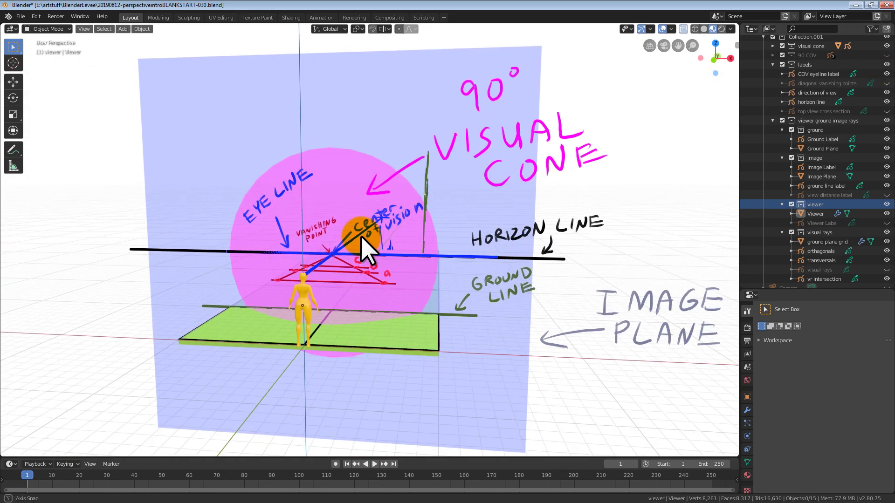
pyautogui.scroll(3, 361, 240)
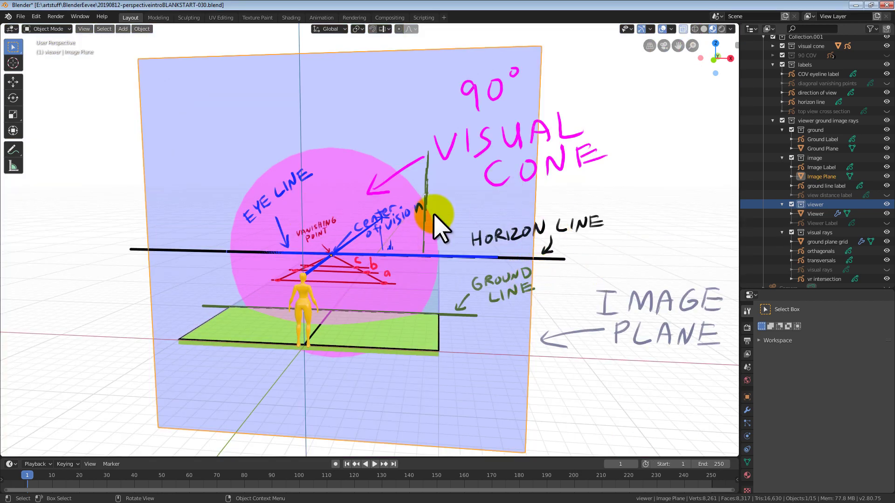
pyautogui.scroll(5, 377, 228)
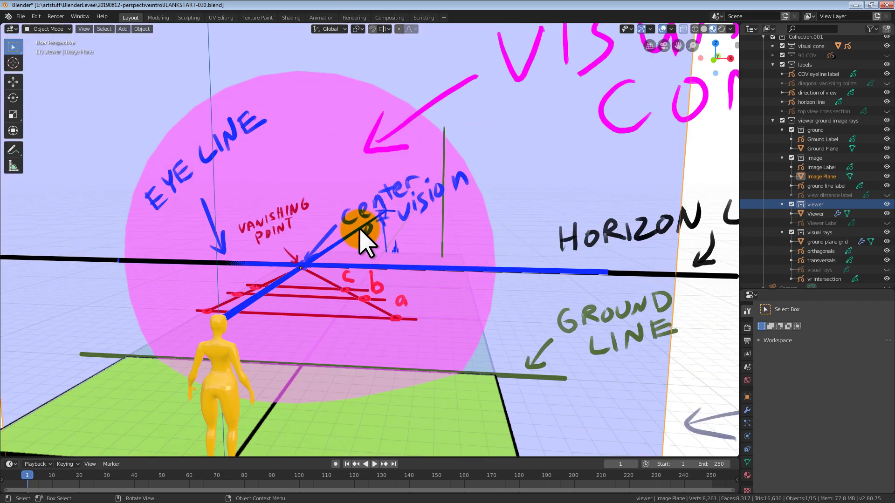
pyautogui.moveTo(358, 255); pyautogui.dragTo(462, 240)
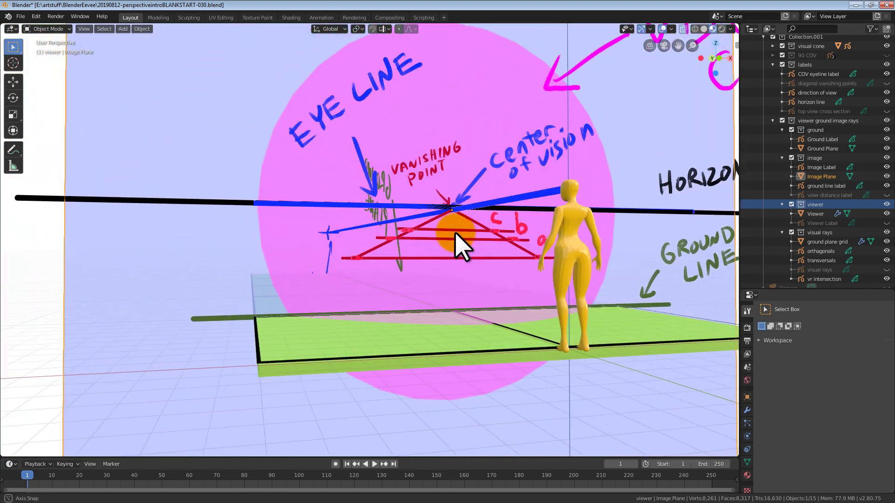
pyautogui.scroll(-2, 429, 173)
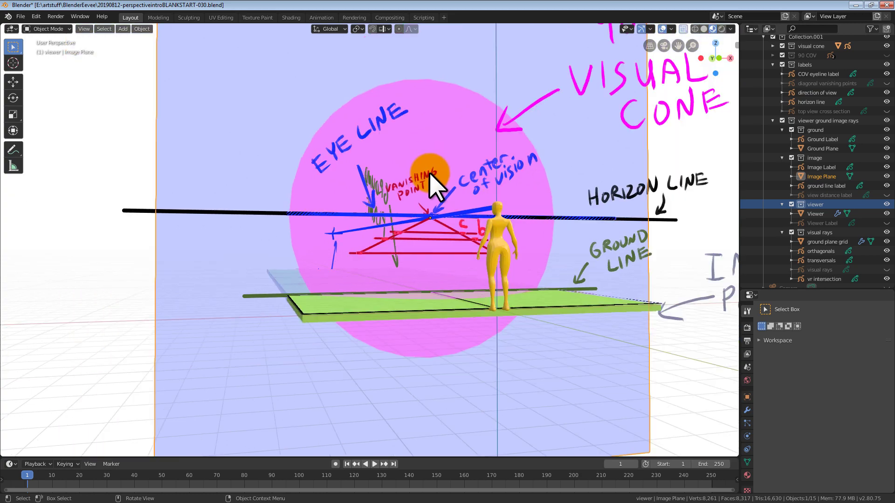
pyautogui.moveTo(444, 284); pyautogui.dragTo(402, 301)
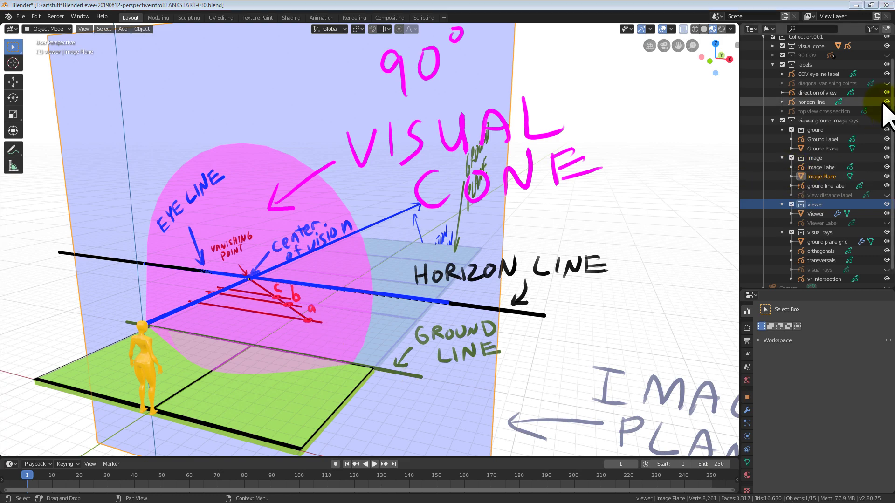
# - Show the 90 COV collection and scale the visual cone up by 2.124
pyautogui.click(886, 55)
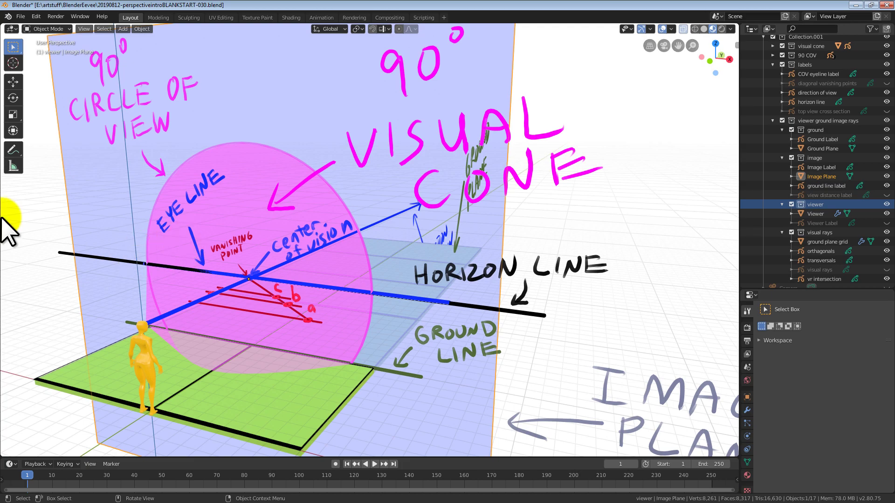
pyautogui.moveTo(196, 261); pyautogui.dragTo(251, 281)
pyautogui.click(145, 266)
pyautogui.press('s')
pyautogui.click(270, 235)
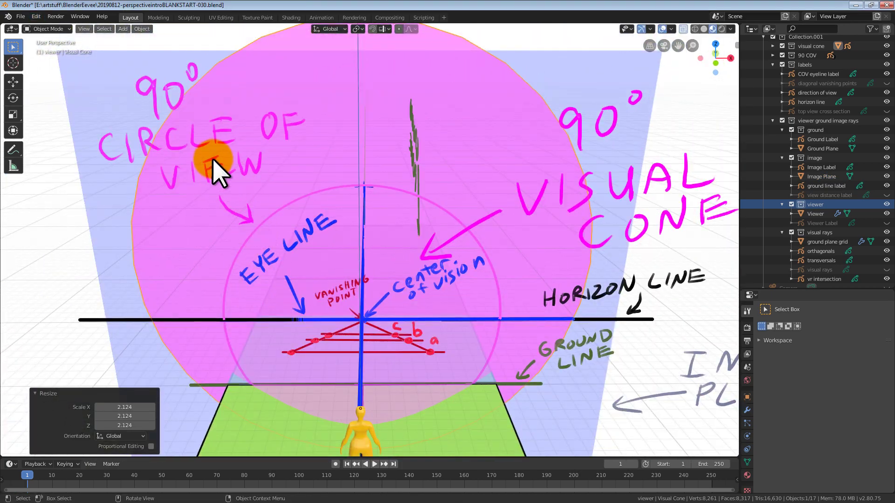
# - Hide the visual cone collection and show the diagonal vanishing points on the circle of view
pyautogui.click(887, 46)
pyautogui.scroll(-3, 356, 200)
pyautogui.click(886, 83)
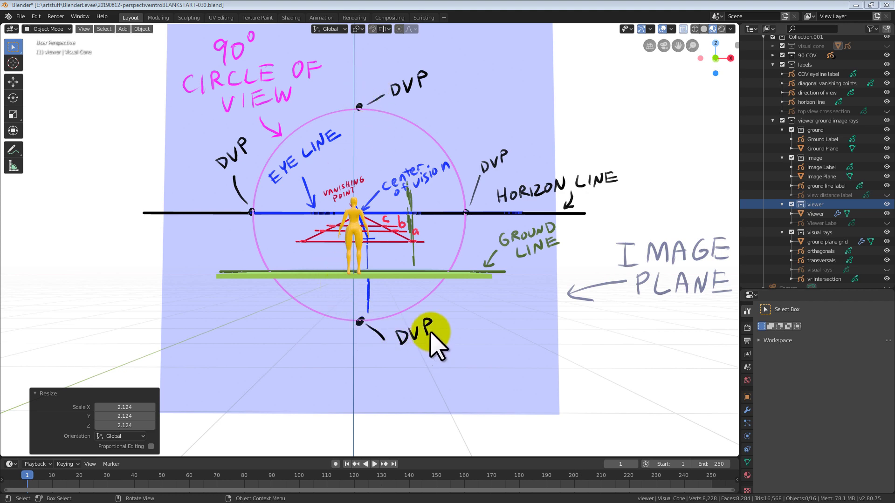
# - Switch to the top orthographic view and show the visual cone collection again over the diagonal vanishing points
pyautogui.press('KP_7')
pyautogui.moveTo(364, 399); pyautogui.dragTo(399, 256)
pyautogui.scroll(4, 399, 255)
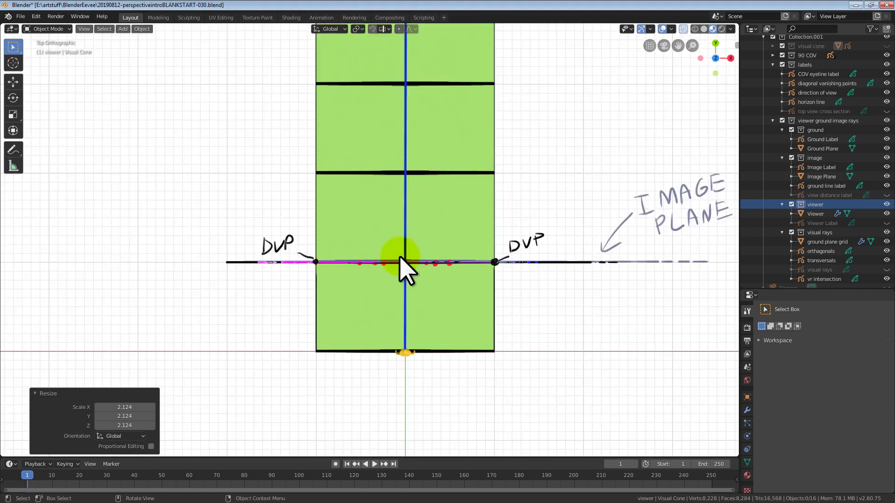
pyautogui.moveTo(480, 368); pyautogui.dragTo(435, 218)
pyautogui.click(886, 45)
pyautogui.scroll(-3, 609, 200)
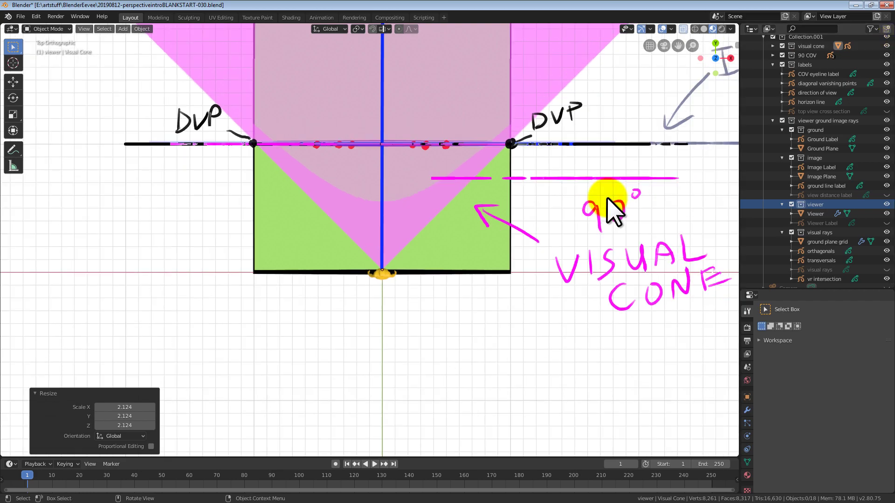
# - Show the top view cross section over the visual cone and rotate it 90° about the global X axis
pyautogui.click(887, 111)
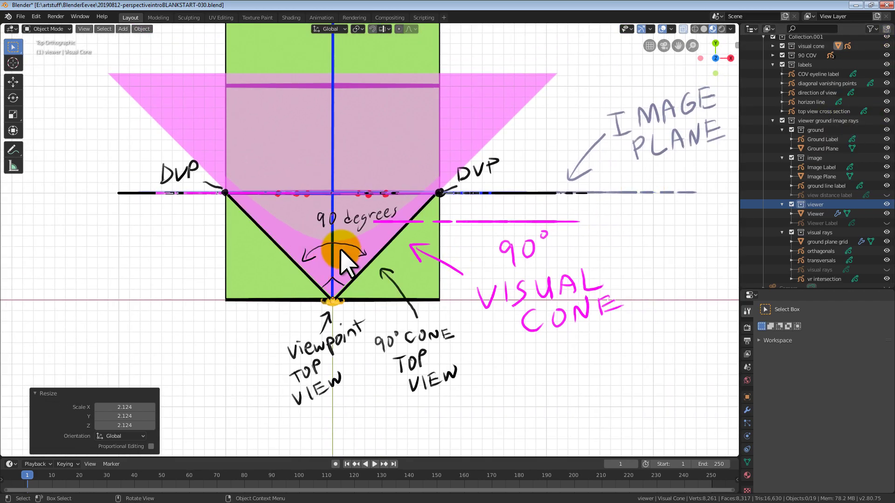
pyautogui.moveTo(371, 300); pyautogui.dragTo(307, 273)
pyautogui.click(334, 325)
pyautogui.press('r')
pyautogui.press('x')
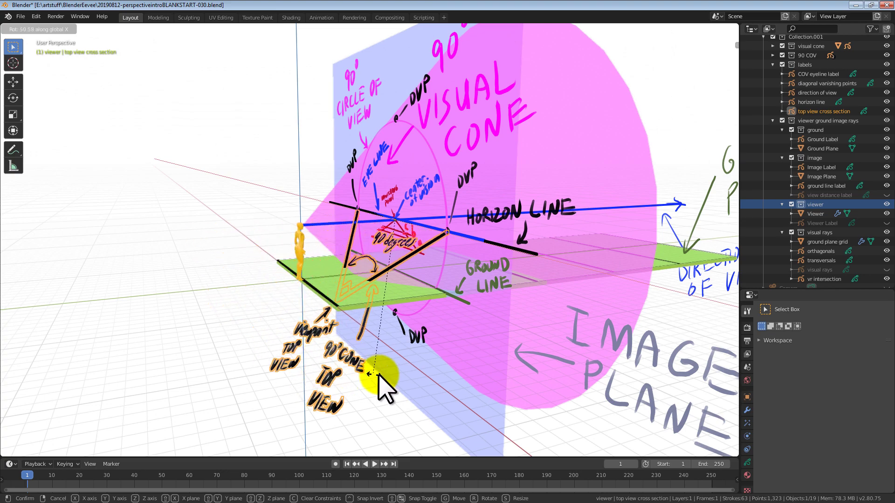
pyautogui.moveTo(448, 386)
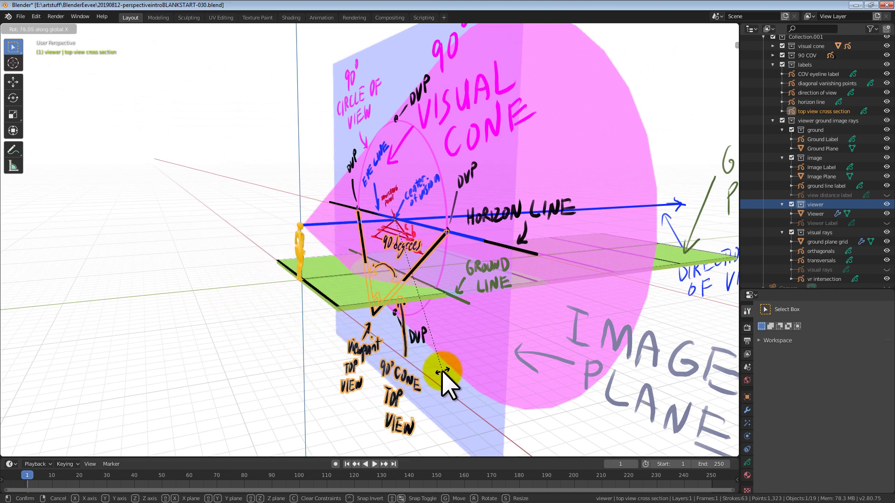
pyautogui.write('90')
pyautogui.press('Return')
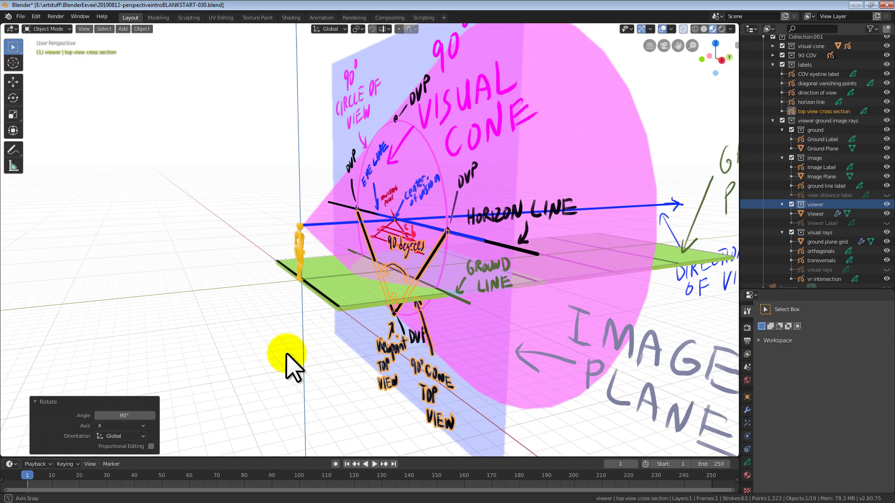
# - Switch to the front orthographic view and hide the visual cone, ground, viewer, Image Plane and Image Label
pyautogui.press('KP_1')
pyautogui.moveTo(424, 275); pyautogui.dragTo(471, 284)
pyautogui.press('KP_1')
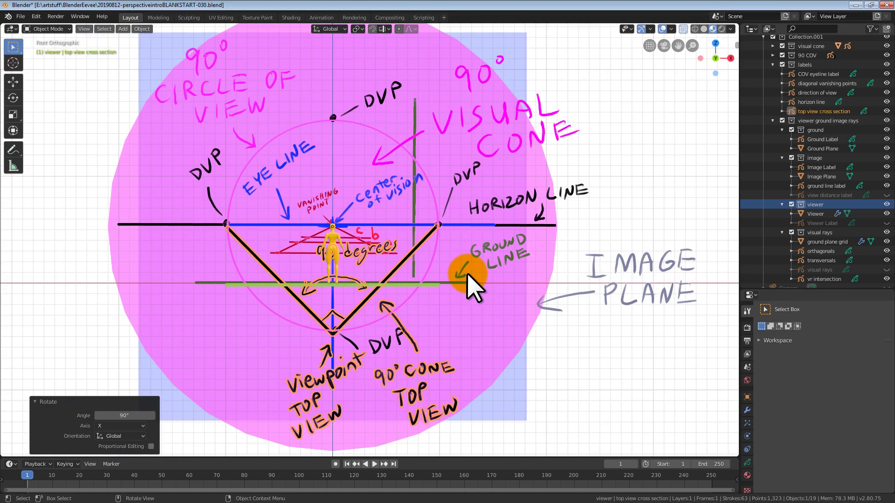
pyautogui.scroll(-1, 469, 273)
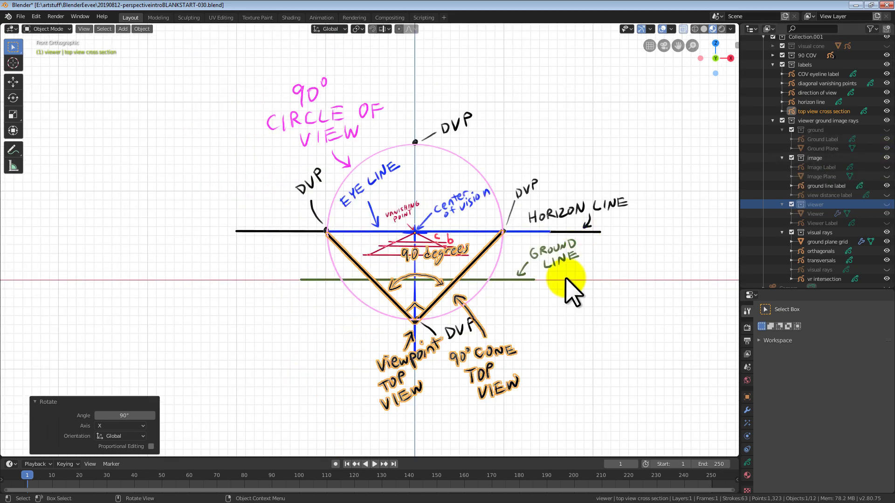
pyautogui.scroll(1, 564, 282)
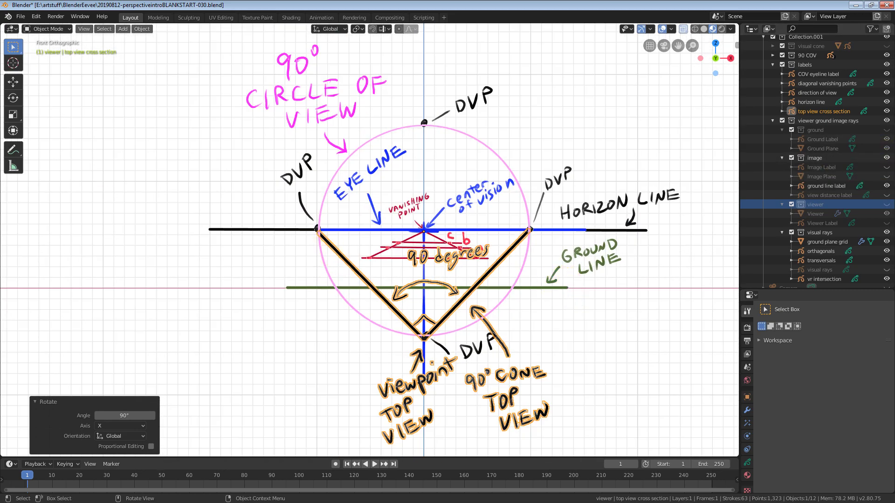
# - Show the viewer collection again with the Viewer figure hidden, and return to the front orthographic view
pyautogui.moveTo(474, 240)
pyautogui.mouseDown()
pyautogui.moveTo(492, 296)
pyautogui.moveTo(410, 299)
pyautogui.moveTo(461, 312)
pyautogui.moveTo(593, 305)
pyautogui.moveTo(480, 359)
pyautogui.moveTo(414, 300)
pyautogui.moveTo(508, 308)
pyautogui.moveTo(427, 279)
pyautogui.moveTo(447, 289)
pyautogui.mouseUp()
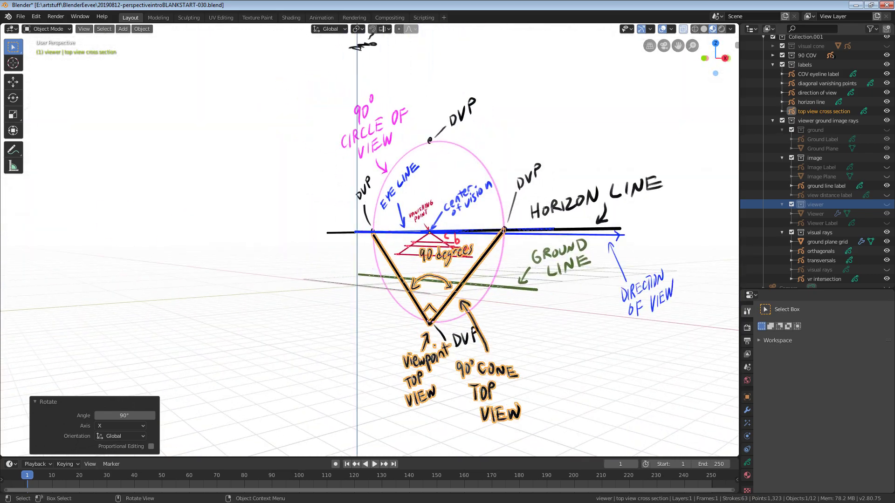
pyautogui.click(887, 205)
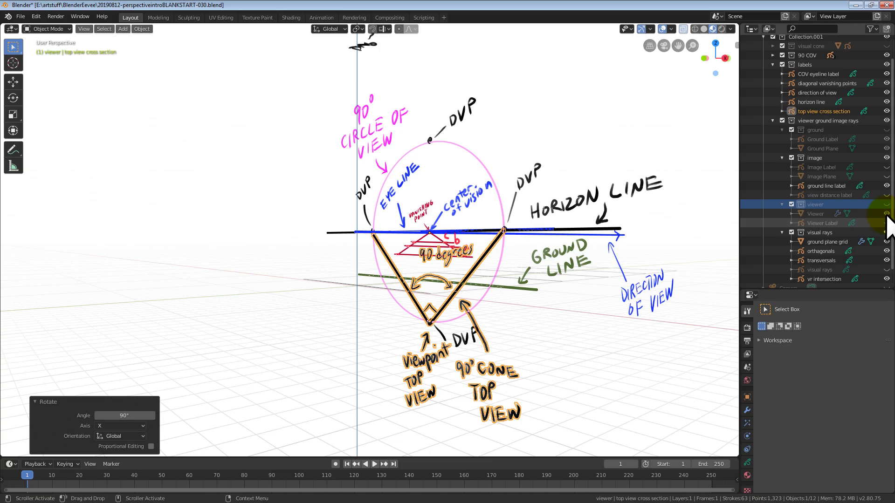
pyautogui.moveTo(450, 280)
pyautogui.mouseDown()
pyautogui.moveTo(422, 307)
pyautogui.moveTo(599, 309)
pyautogui.moveTo(419, 301)
pyautogui.mouseUp()
pyautogui.moveTo(551, 313); pyautogui.dragTo(606, 299)
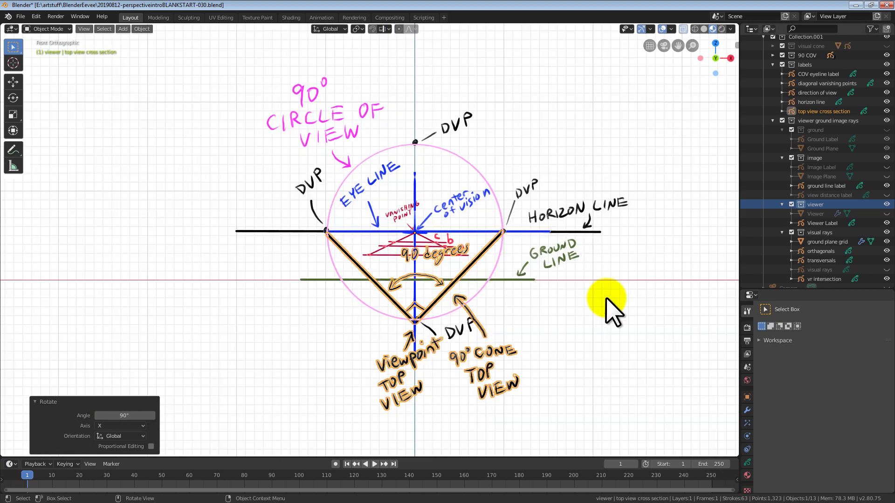